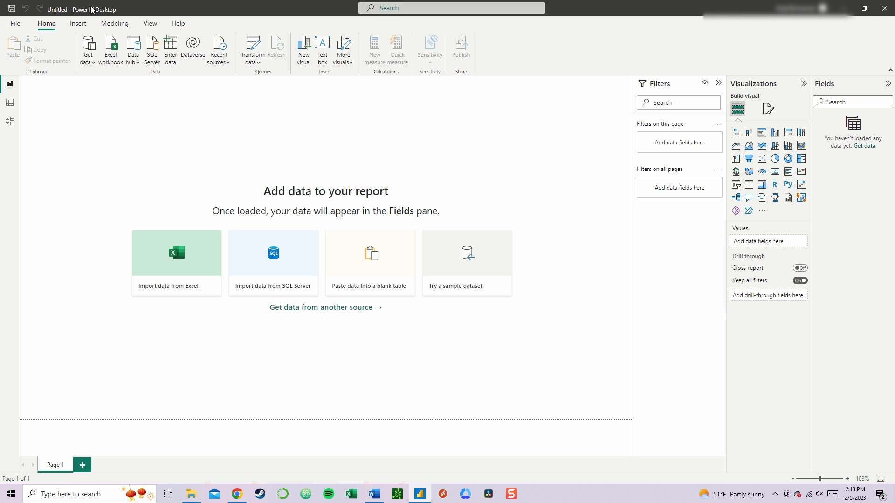
Import the Sales table from the Sales Excel workbook on the Desktop and load it into the report
click(15, 24)
click(112, 59)
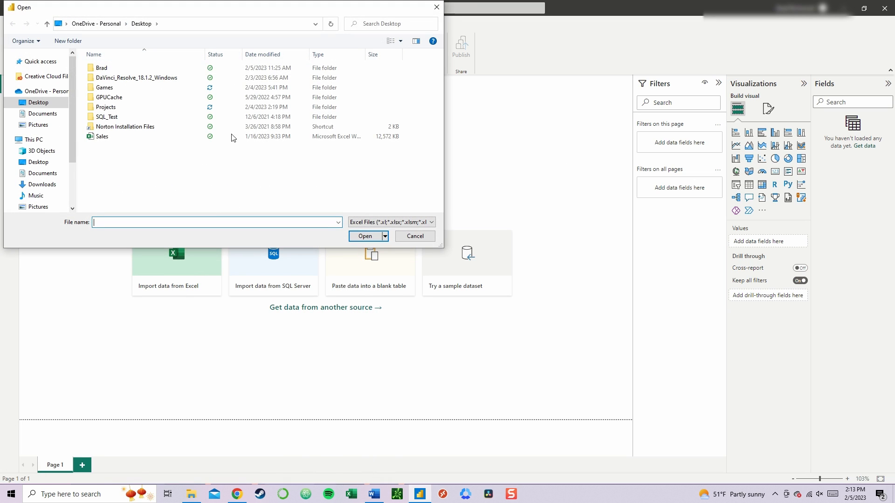
click(130, 136)
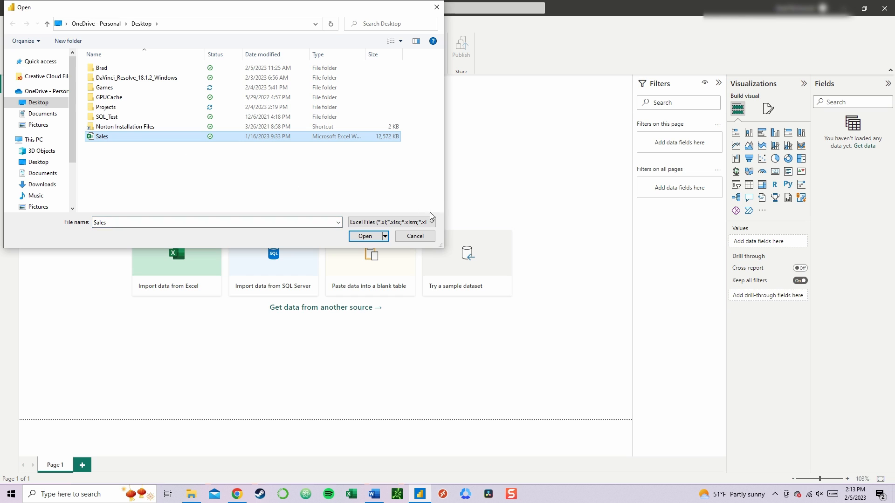
click(365, 237)
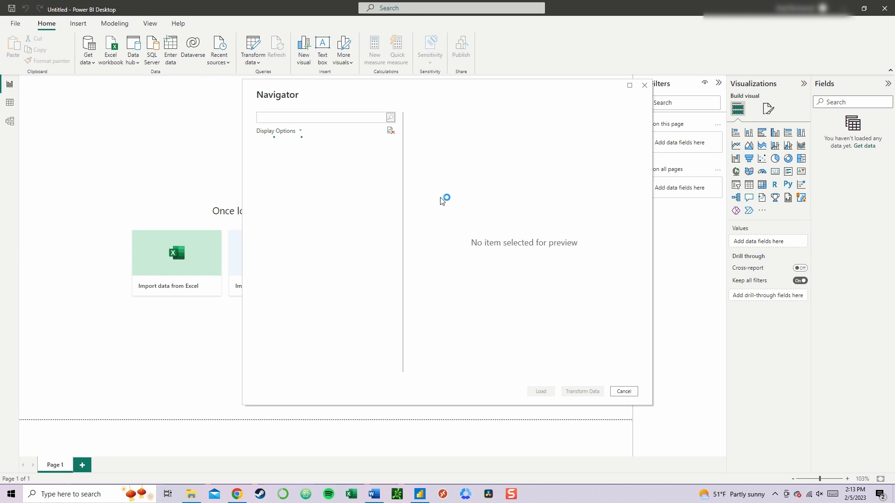
click(271, 156)
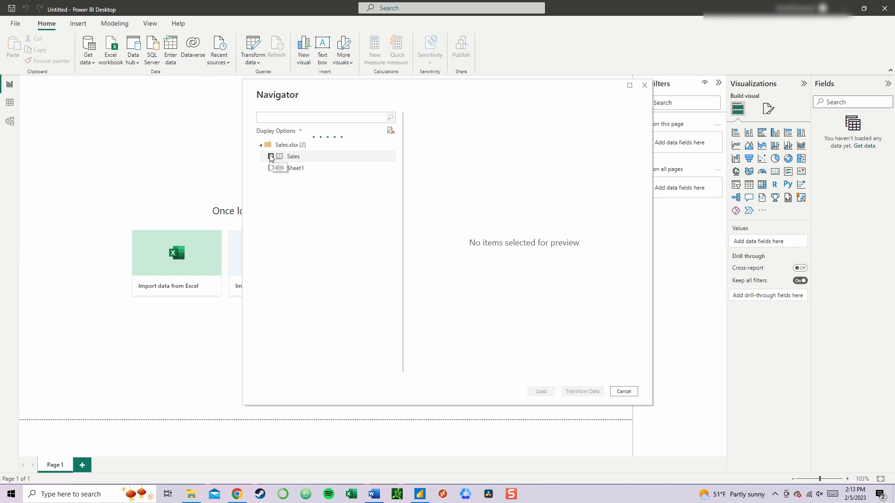
click(540, 392)
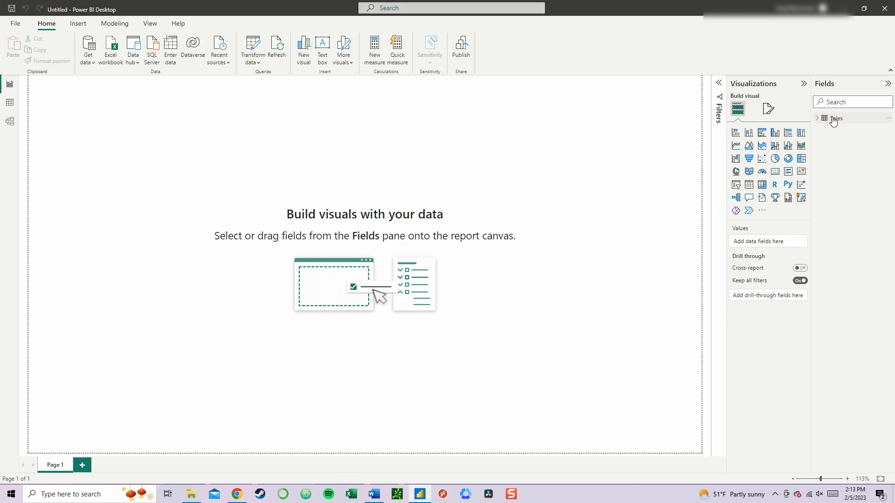
Add a line chart, move it to mid-height on the page and widen it to nearly the full page width
click(818, 118)
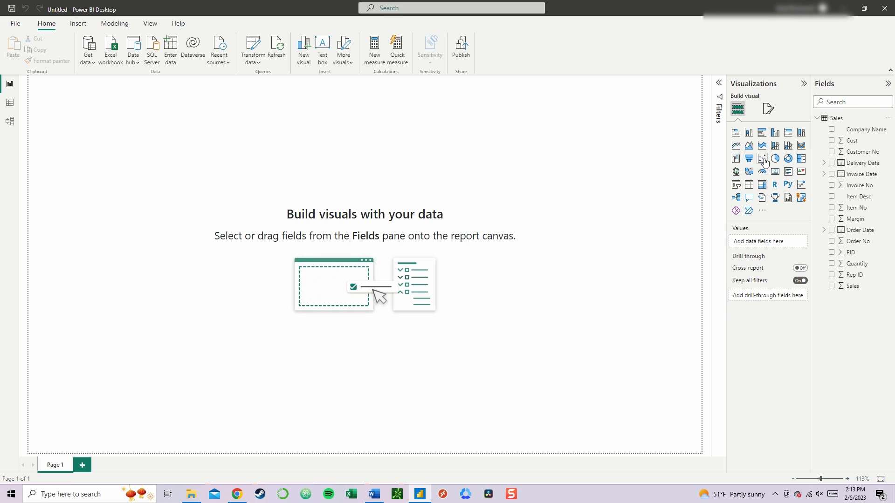
click(736, 146)
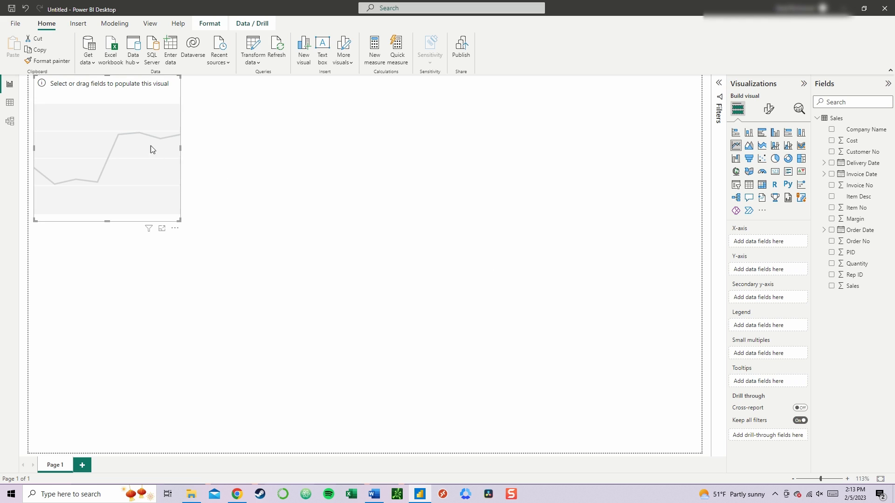
drag(146, 99, 145, 226)
drag(182, 277, 651, 276)
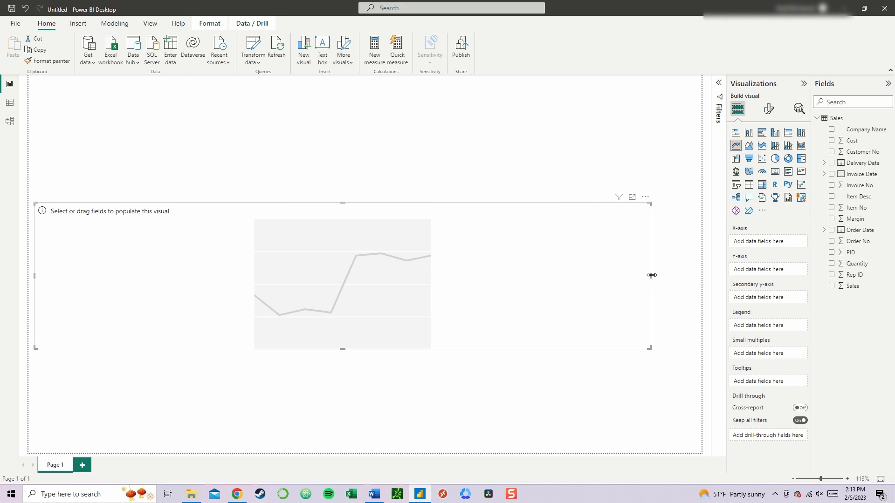
Plot Sales on the line chart's Y-axis against Invoice Date on its X-axis
click(832, 286)
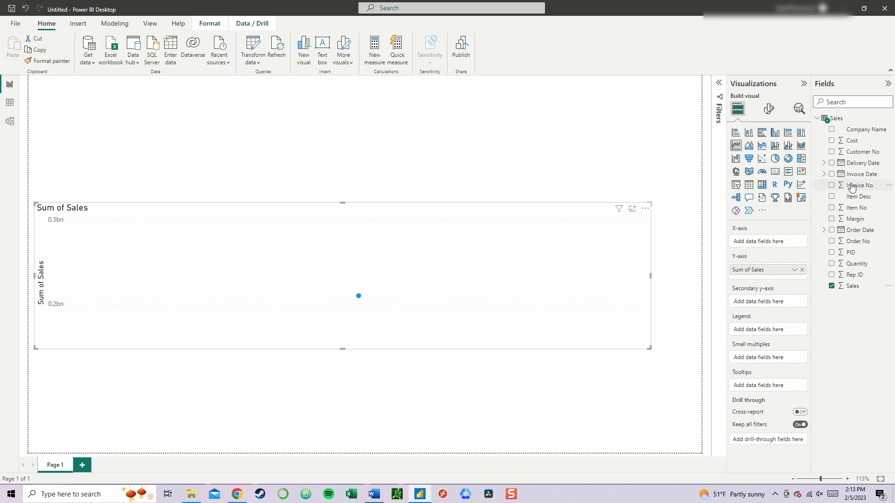
click(832, 174)
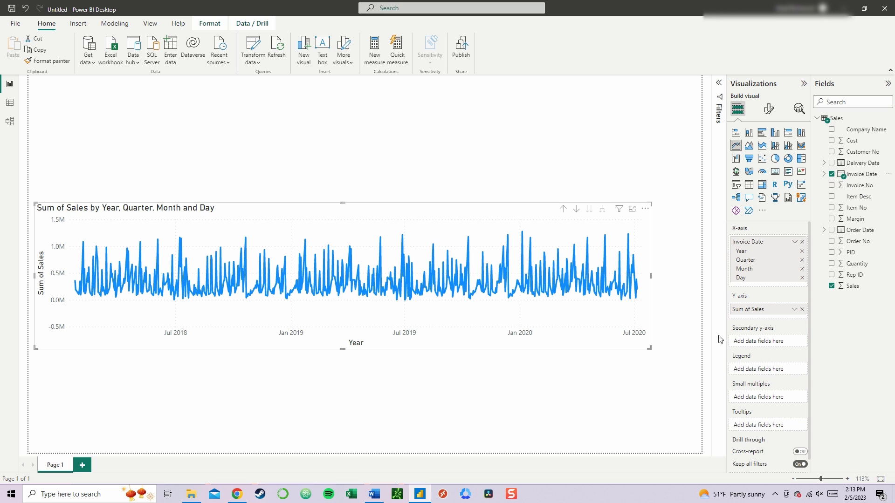
click(676, 327)
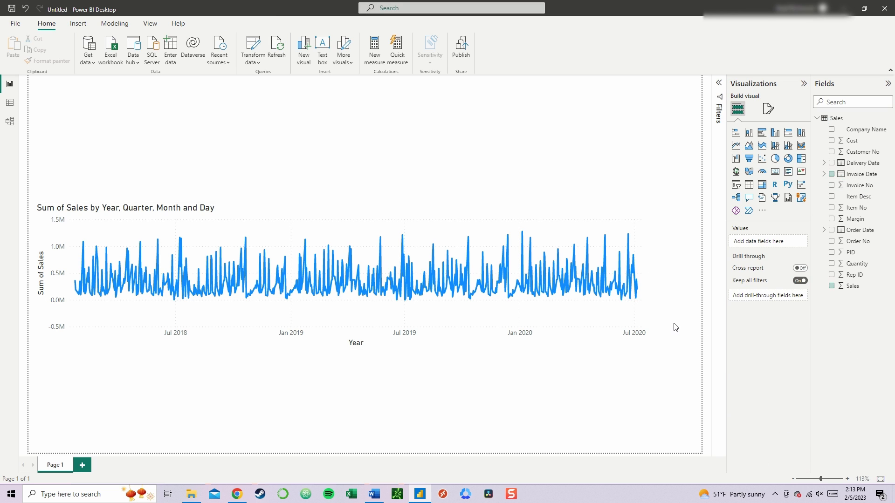
Turn on the forecast for the sales line chart
click(547, 215)
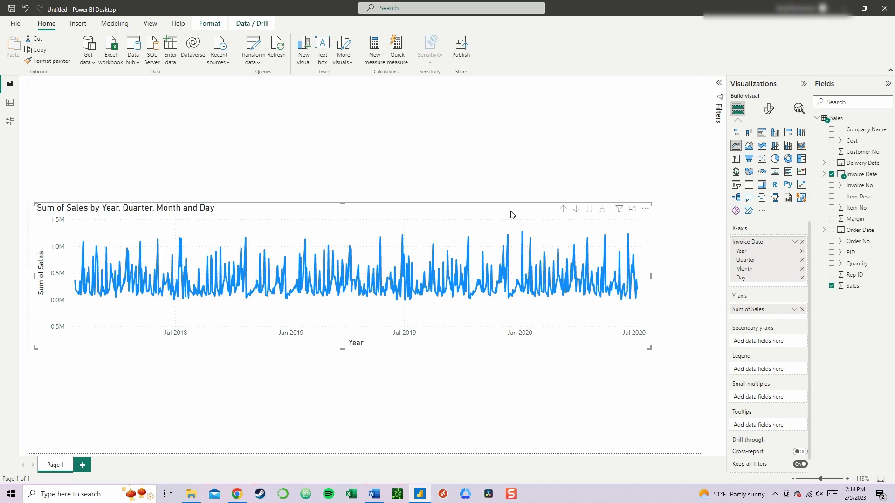
click(798, 113)
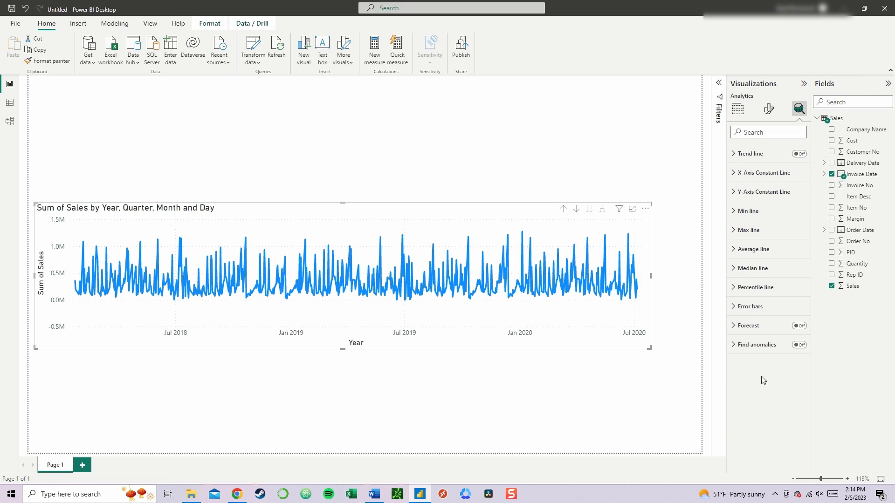
click(755, 331)
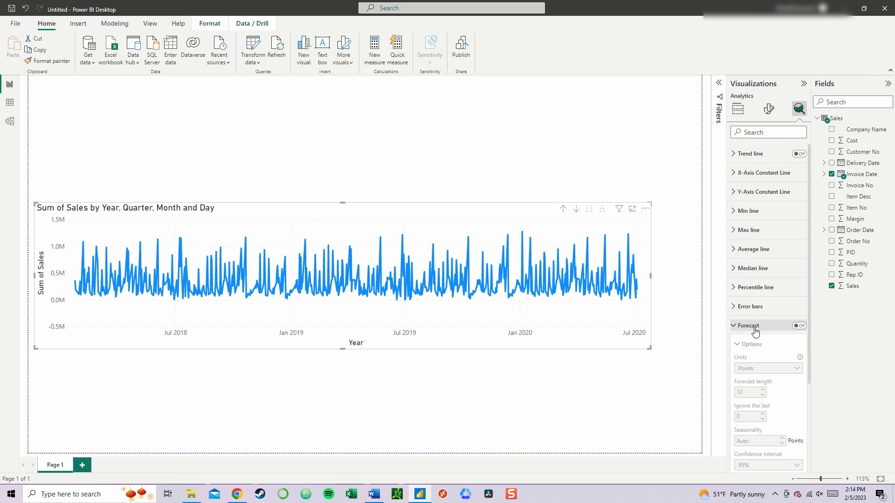
click(799, 326)
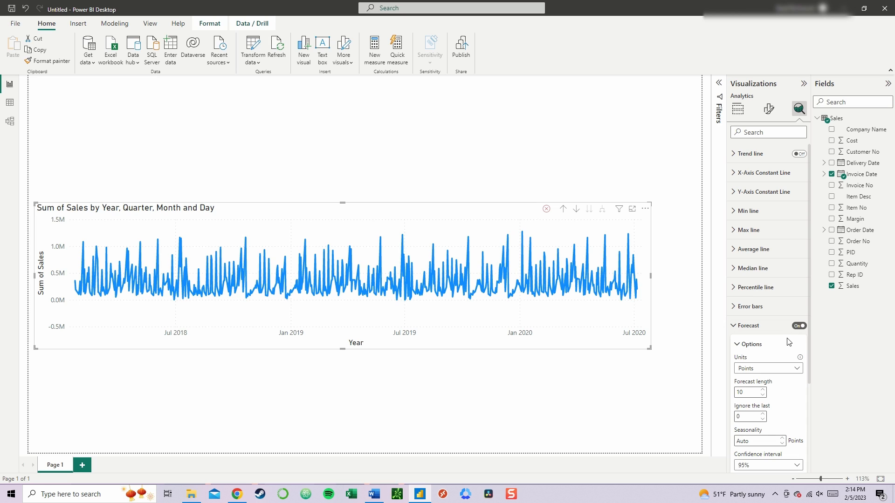
Read the details of the forecast error on the line chart and dismiss them
mouse_move(548, 214)
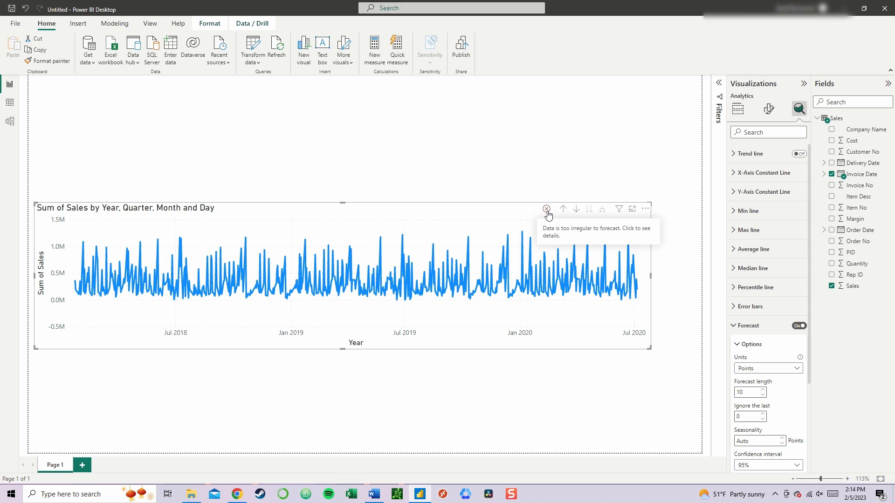
click(547, 212)
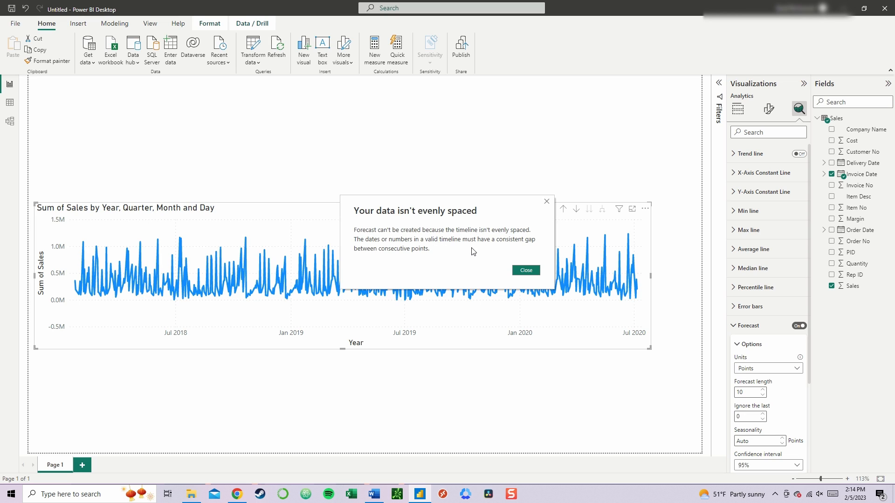
click(536, 271)
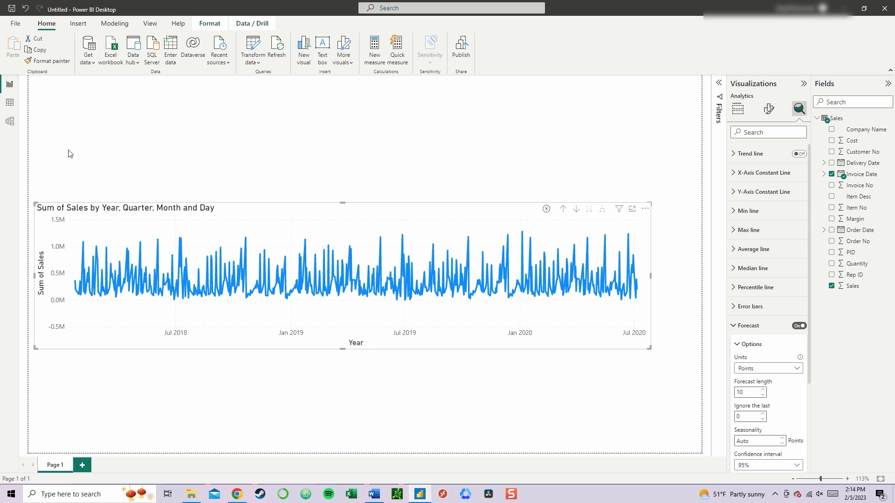
Show the Sales table's data and sort it by Invoice Date, first descending and finally ascending
click(9, 103)
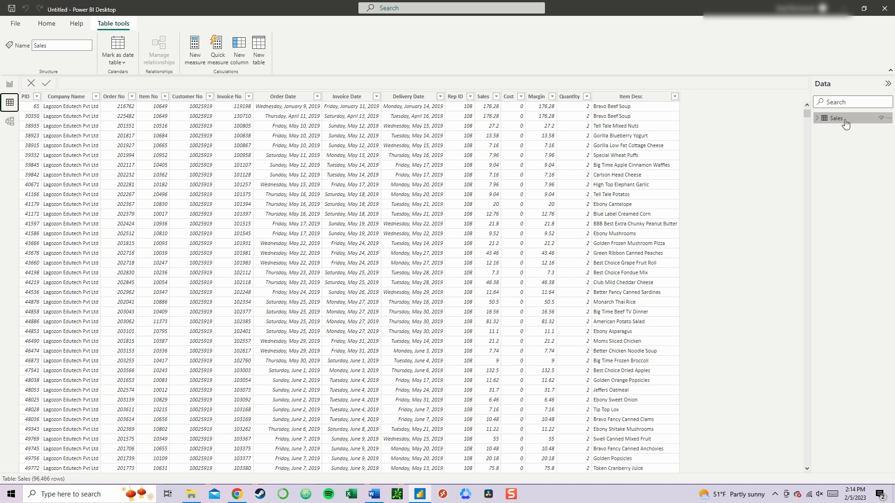
click(376, 97)
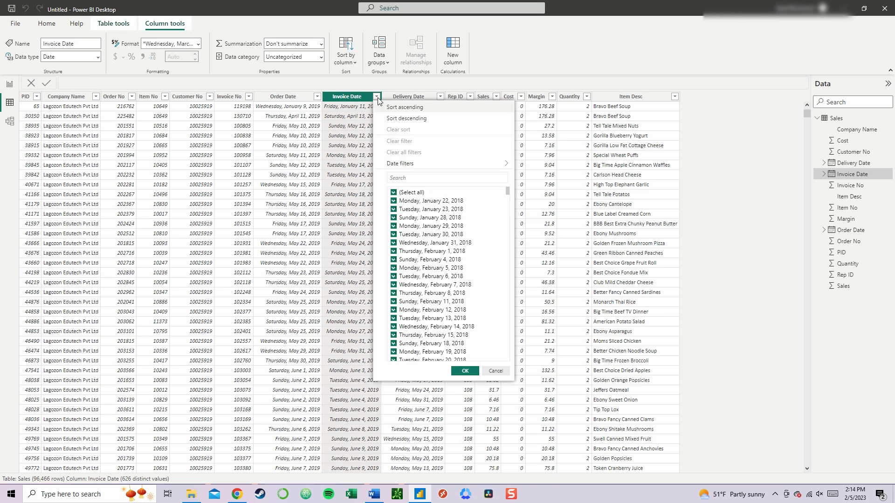
click(406, 118)
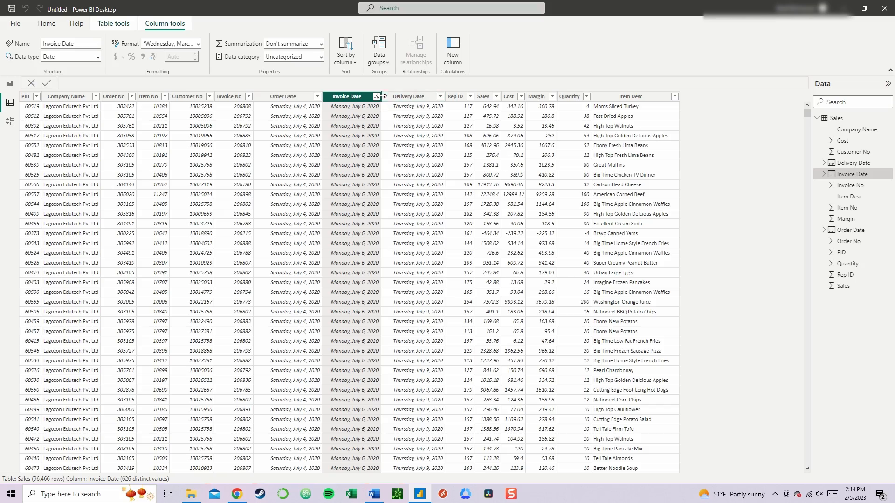
click(377, 97)
click(402, 108)
Widen the Invoice Date column and examine the sorted rows for gaps between consecutive invoice dates
scroll(444, 250, down, 10)
scroll(443, 251, down, 15)
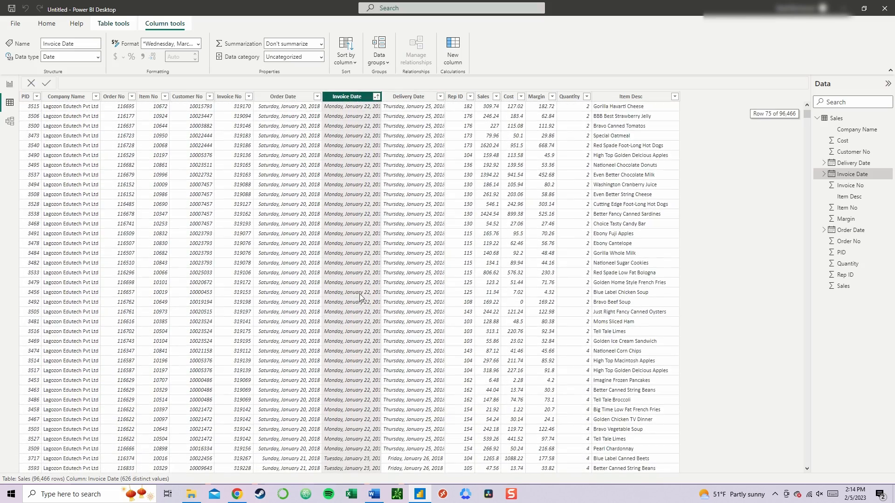
drag(381, 97, 408, 99)
scroll(401, 155, down, 15)
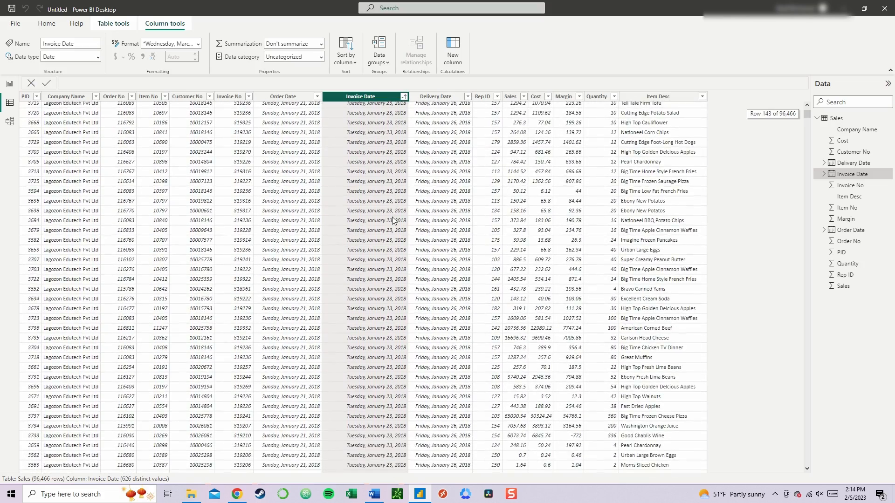
scroll(373, 338, down, 15)
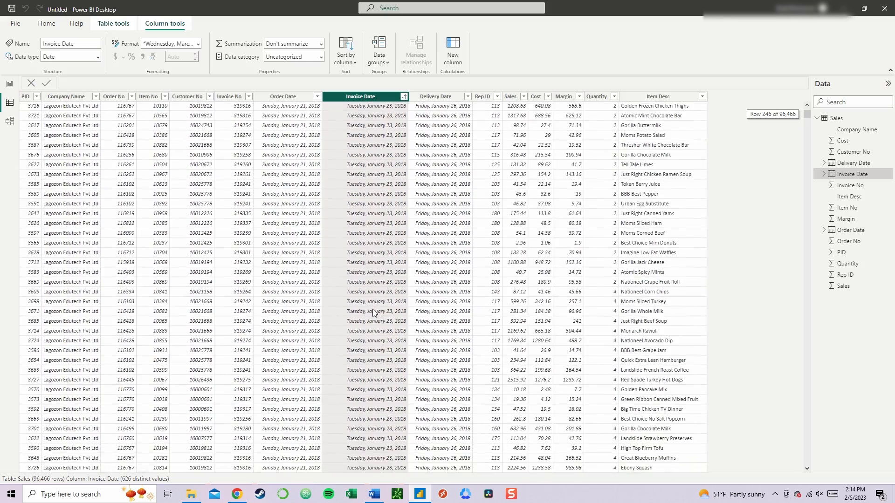
scroll(374, 298, up, 4)
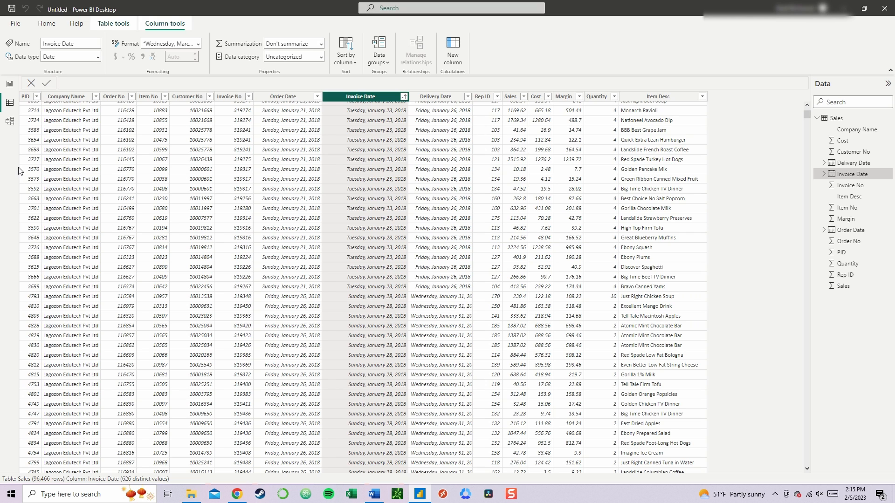
Return to the report page, reread the chart's forecast error explanation and close it
click(10, 85)
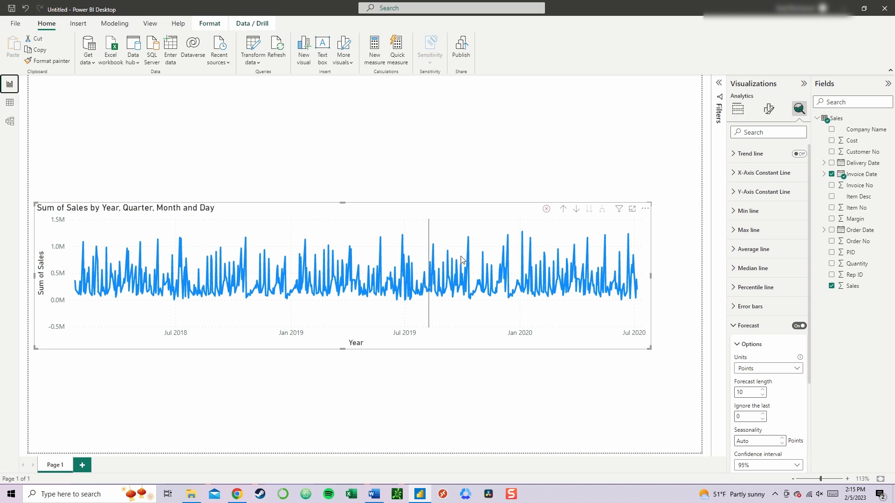
click(547, 210)
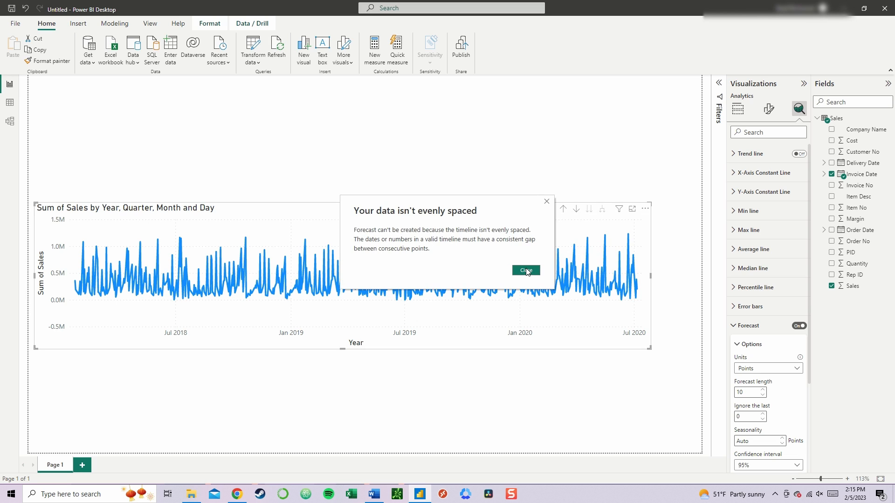
click(527, 271)
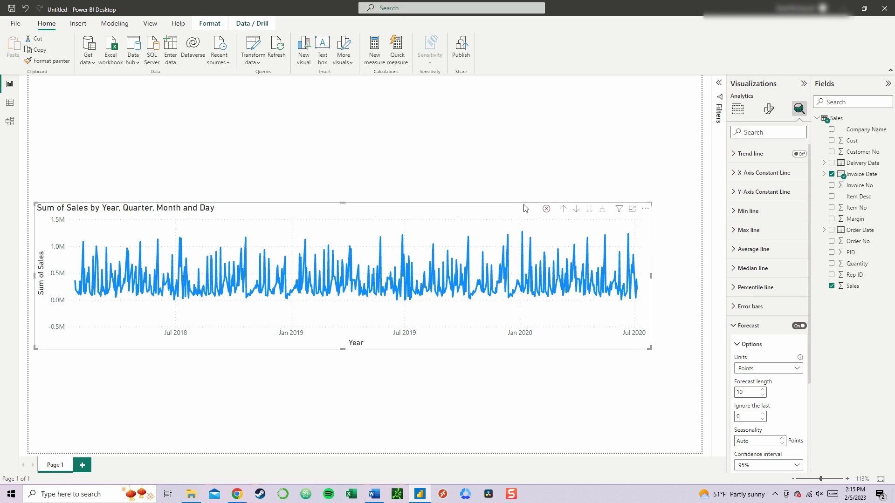
Remove the Day and Quarter levels from the chart's Invoice Date hierarchy, keeping Year and Month
click(738, 111)
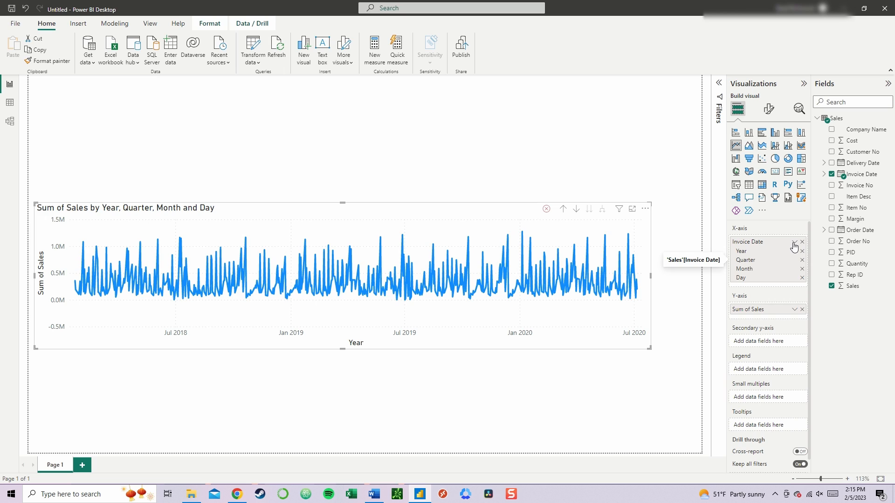
click(802, 278)
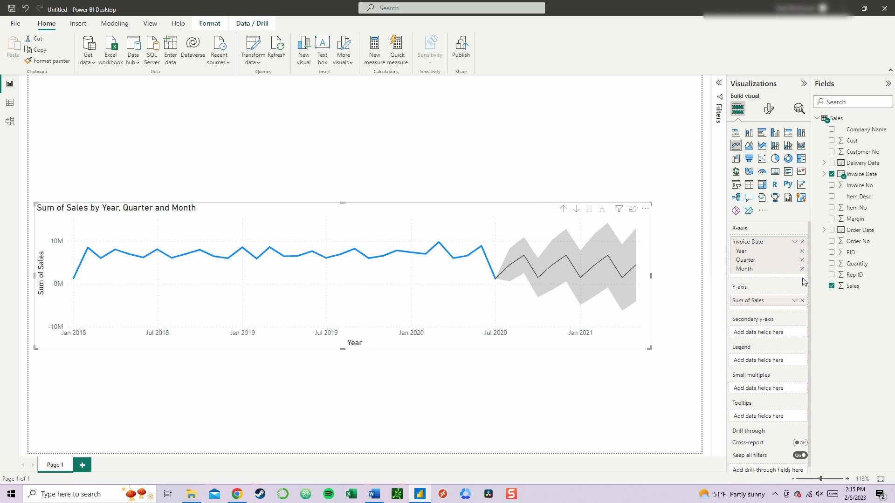
click(802, 260)
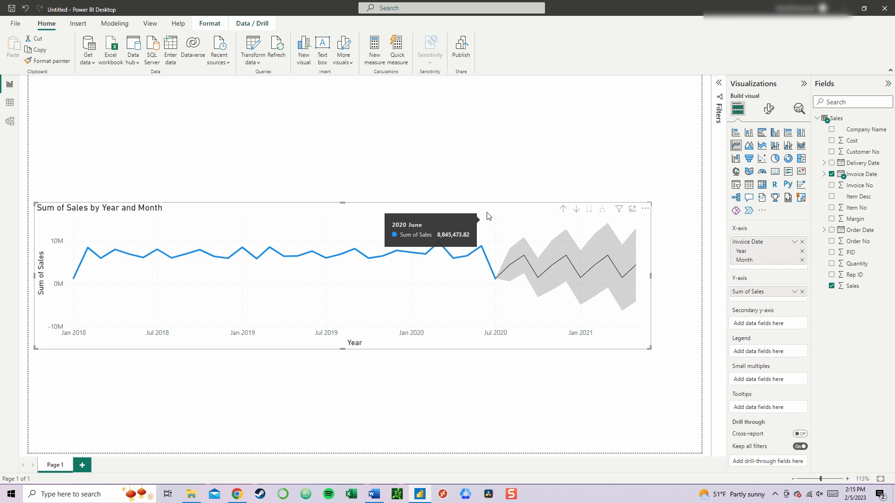
Set the forecast length to 12 points, ignore the last 6 points, and apply the forecast options
click(799, 109)
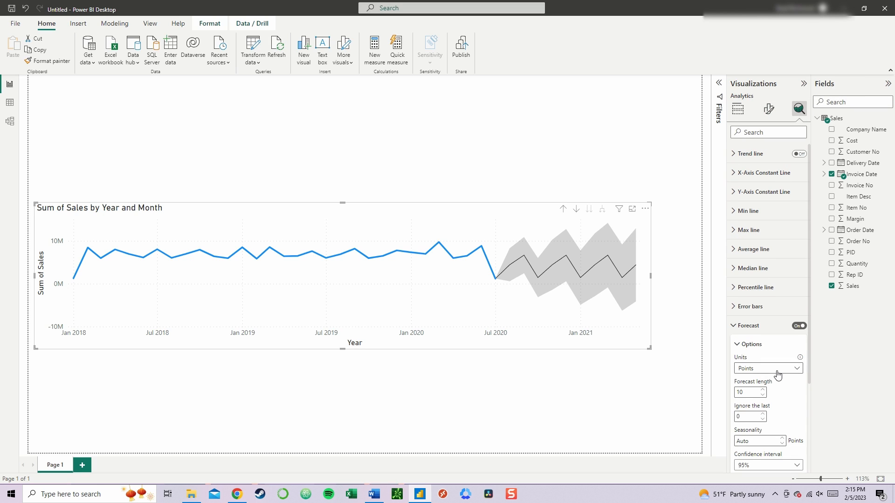
scroll(777, 374, down, 3)
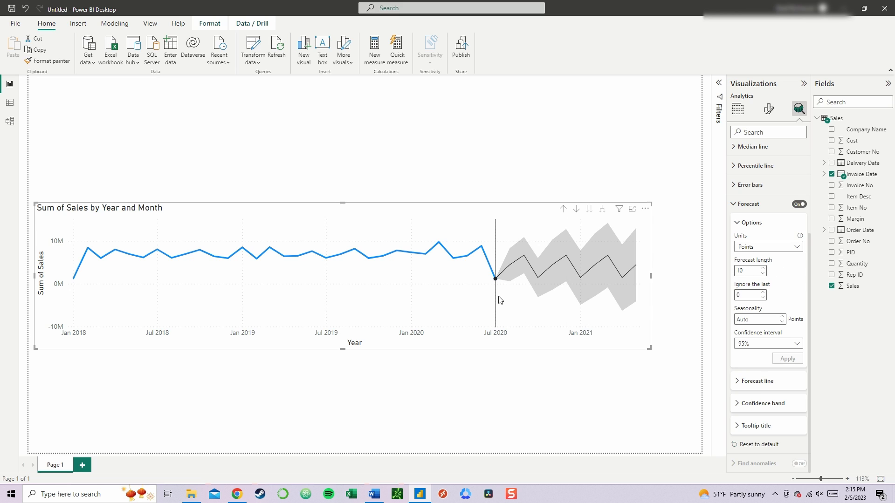
mouse_move(496, 298)
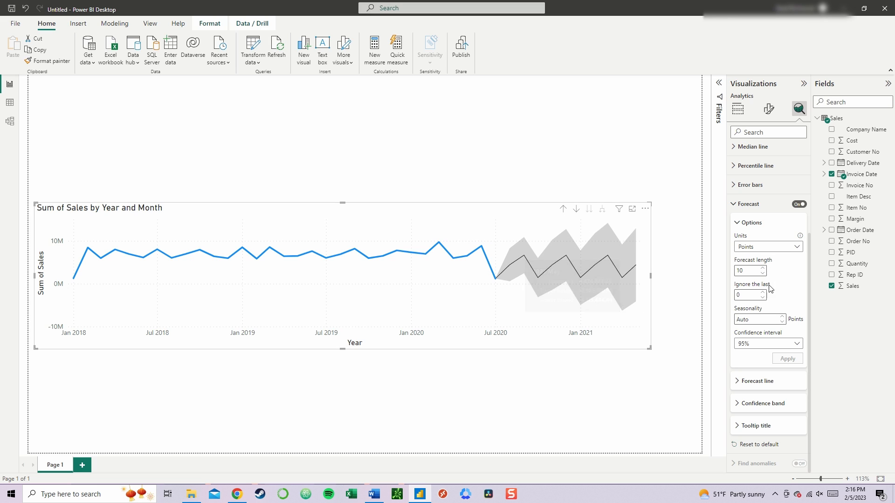
click(745, 293)
double_click(749, 296)
text(6)
click(789, 359)
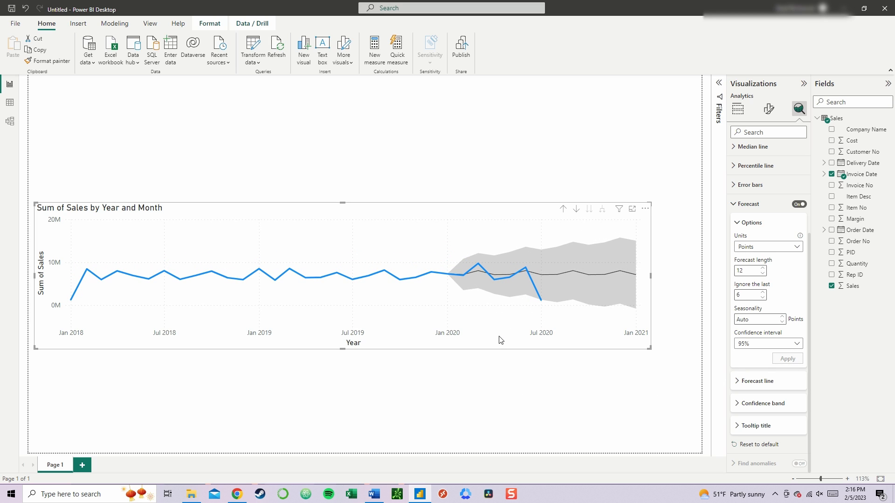
Set the forecast's confidence interval to 90% and apply the change to the chart
mouse_move(596, 303)
click(758, 344)
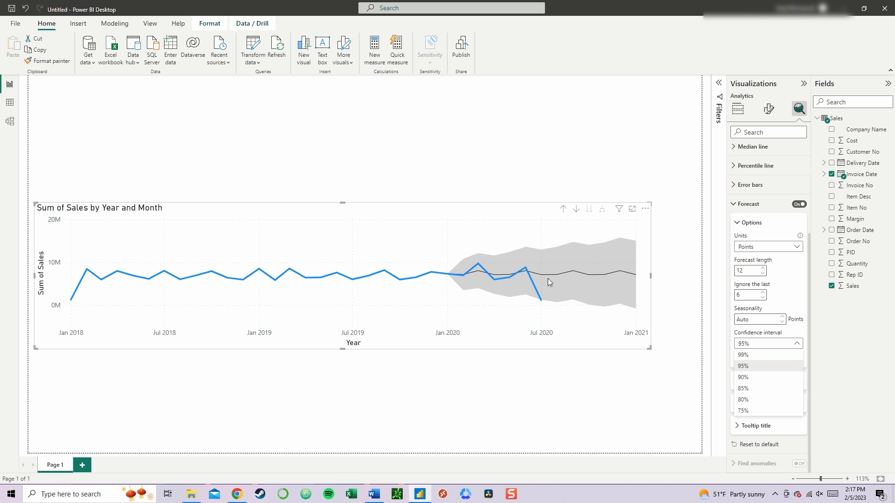
click(454, 327)
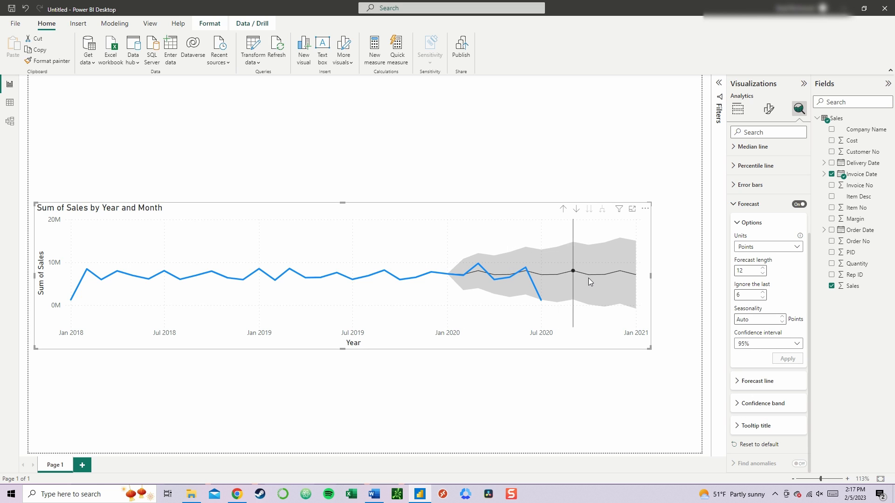
click(753, 344)
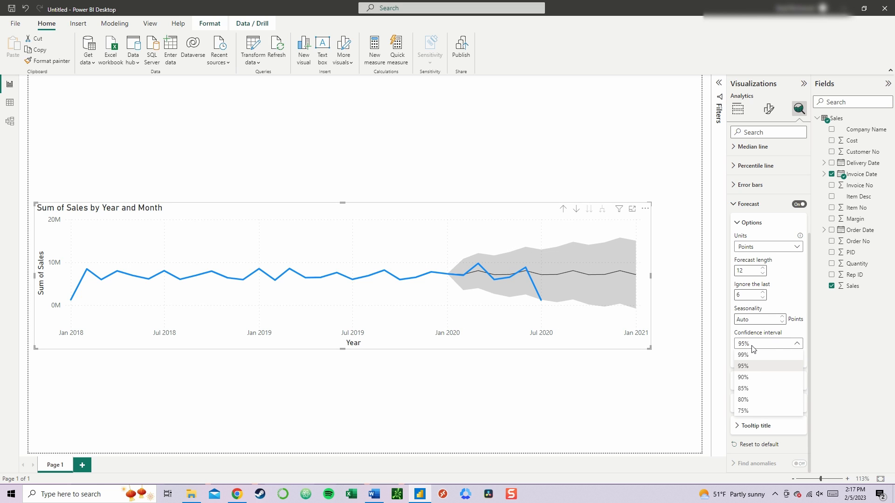
click(761, 378)
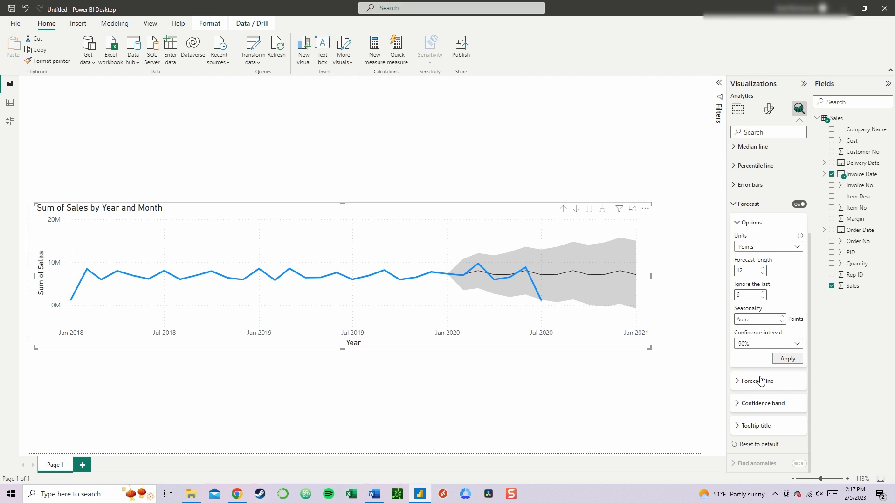
click(785, 360)
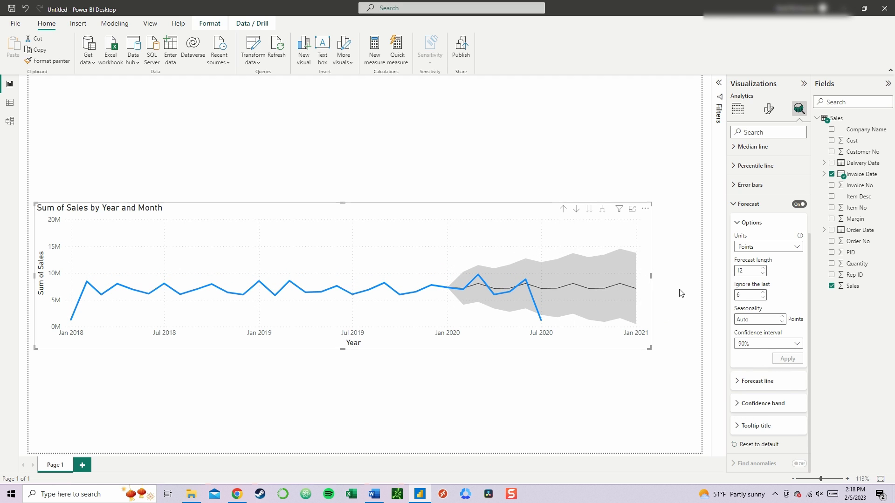
Try red as the forecast line's color, and settle on black
click(751, 383)
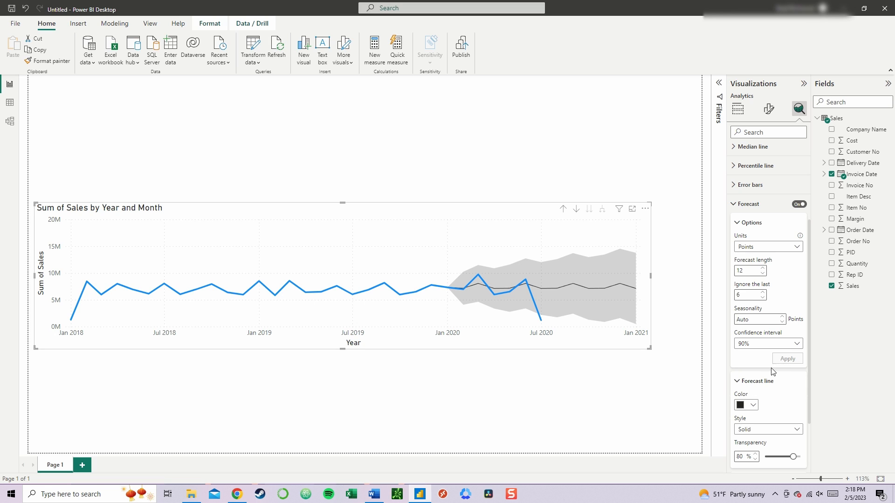
scroll(768, 367, down, 3)
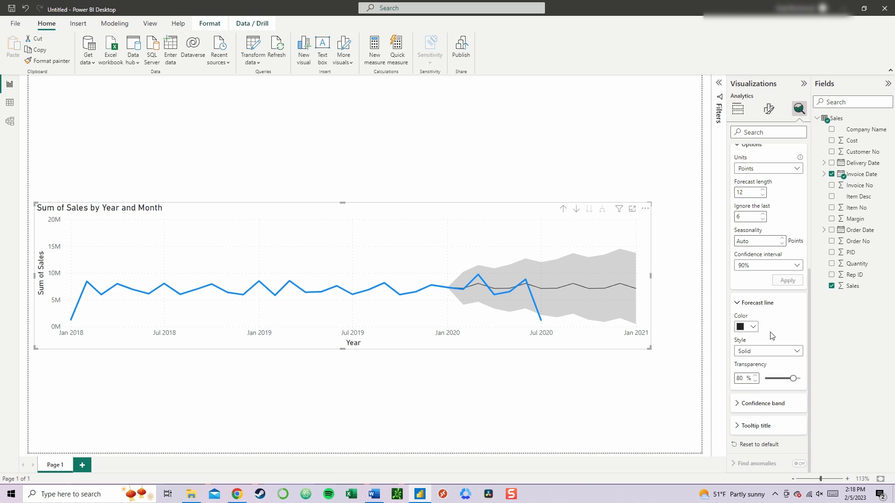
click(753, 328)
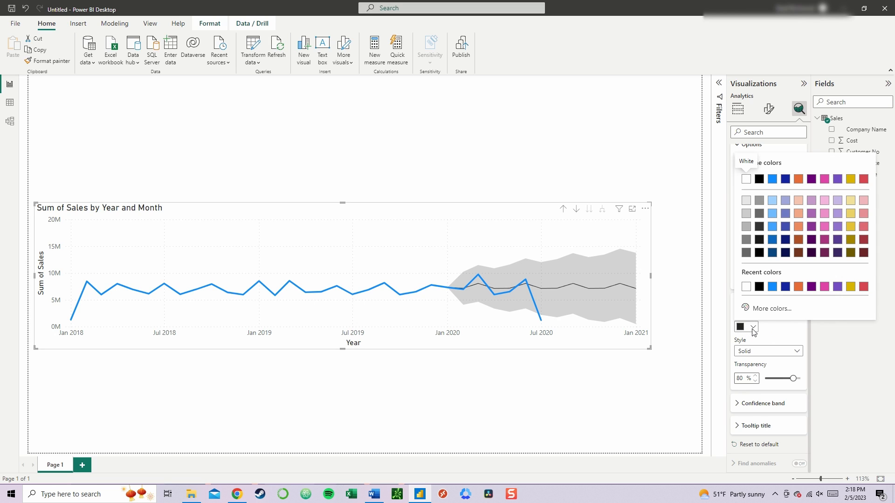
click(863, 286)
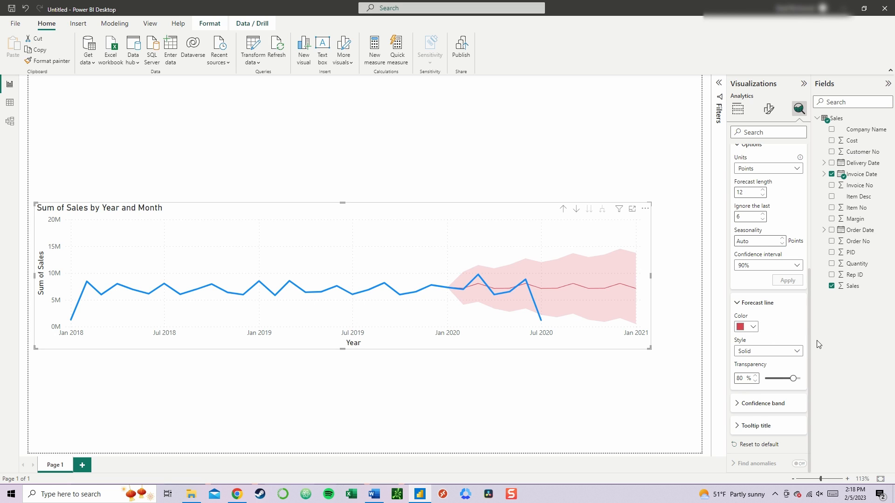
click(752, 328)
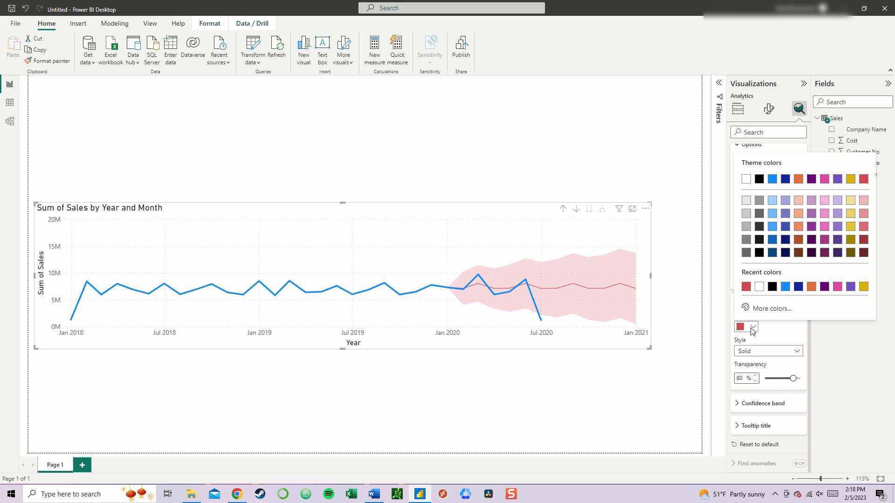
click(772, 286)
Try the Line and None styles for the forecast's confidence band and set it back to Fill
click(777, 403)
scroll(777, 412, down, 1)
click(766, 404)
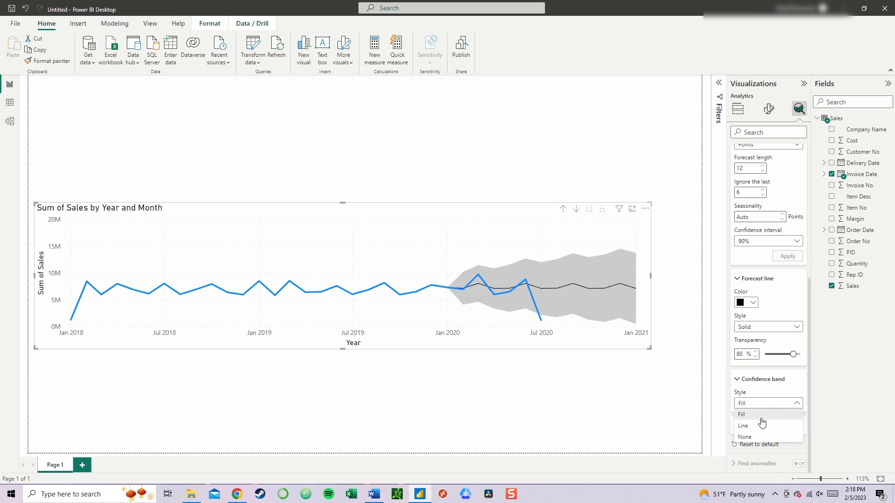
click(761, 425)
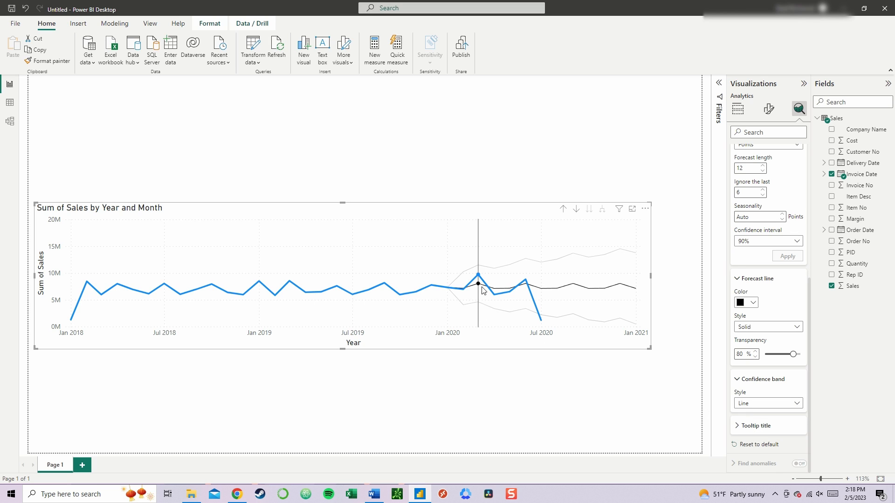
mouse_move(588, 269)
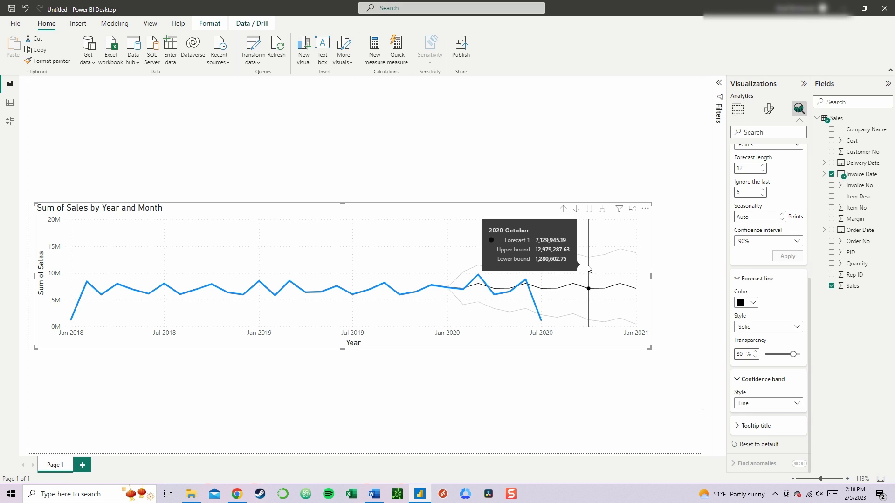
click(767, 403)
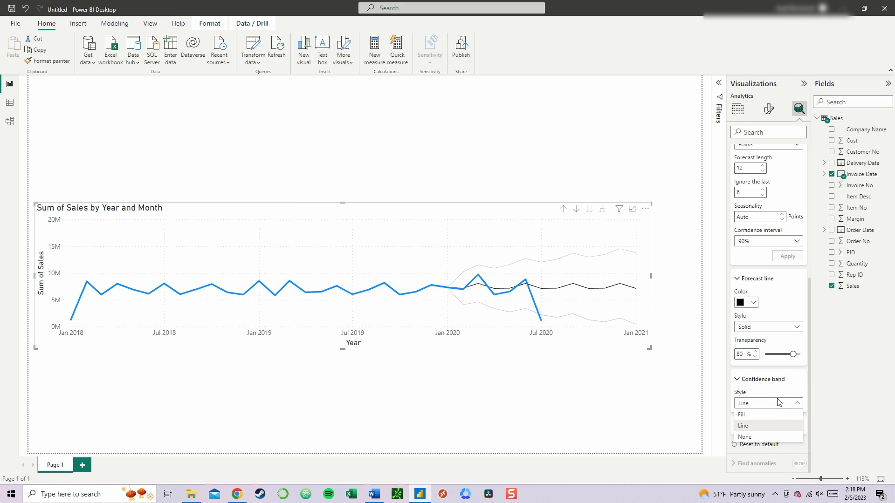
click(766, 439)
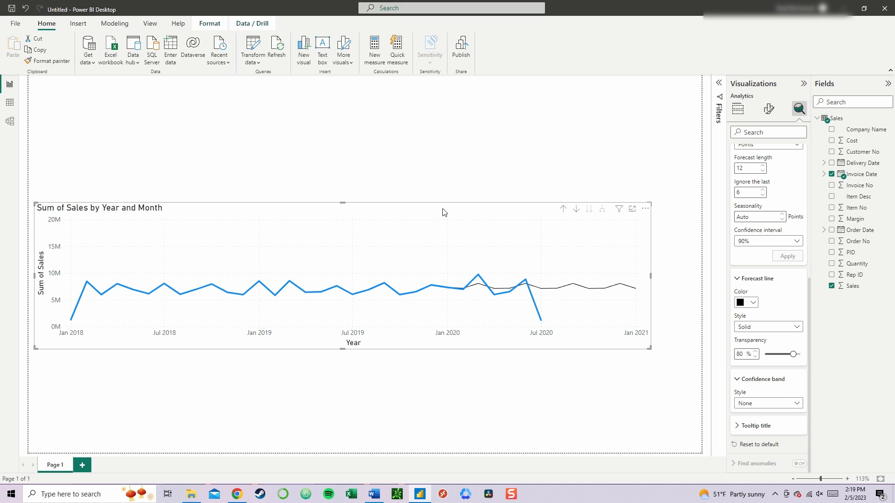
click(775, 403)
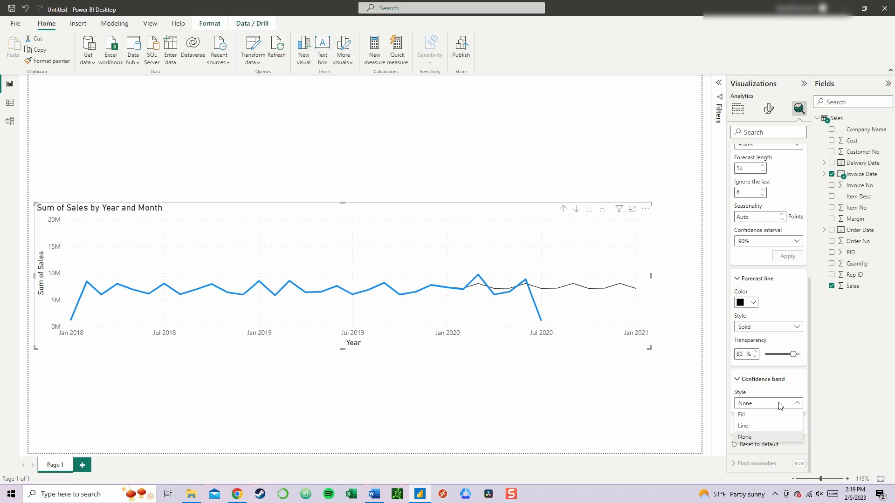
click(772, 416)
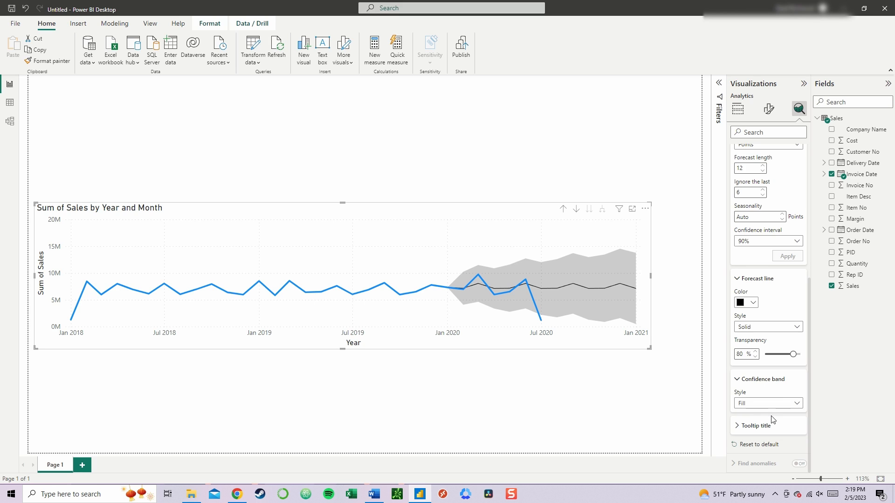
Export the line chart's data to the Desktop as a CSV file named Sum of Sales by Year and Month
click(646, 209)
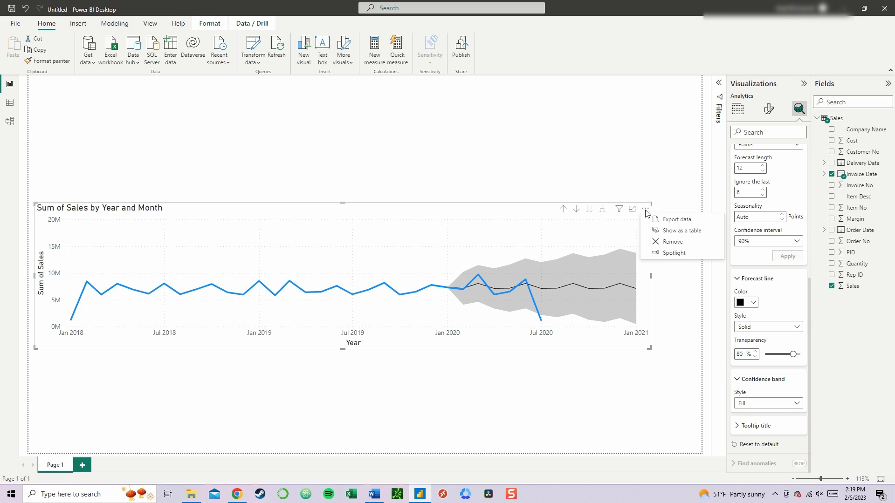
click(675, 219)
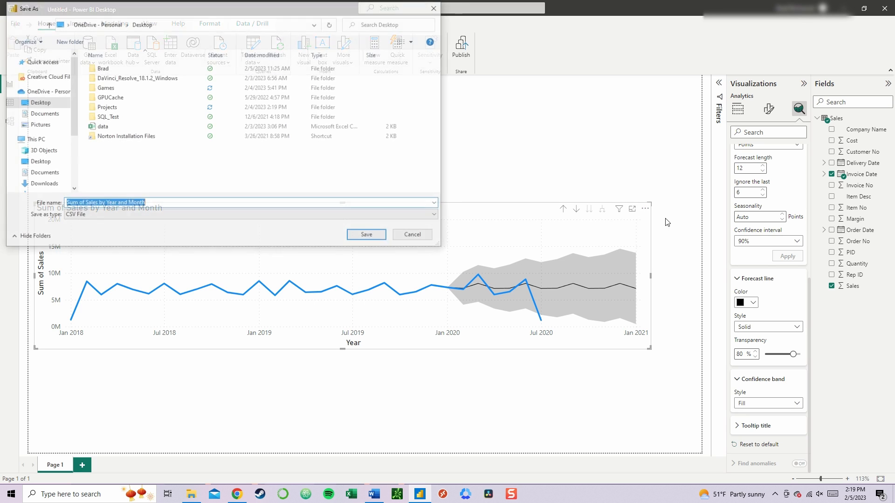
click(369, 237)
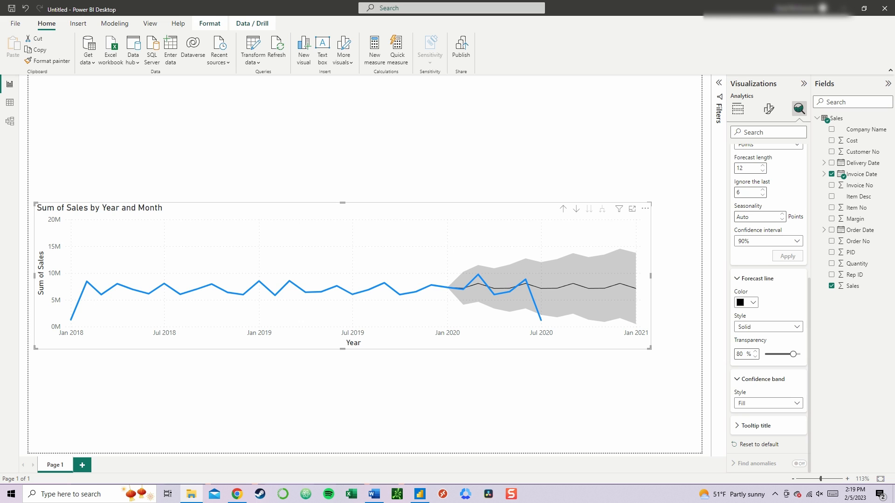
Switch to the exported Sum of Sales by Year and Month file in Excel and autofit all its column widths
click(351, 494)
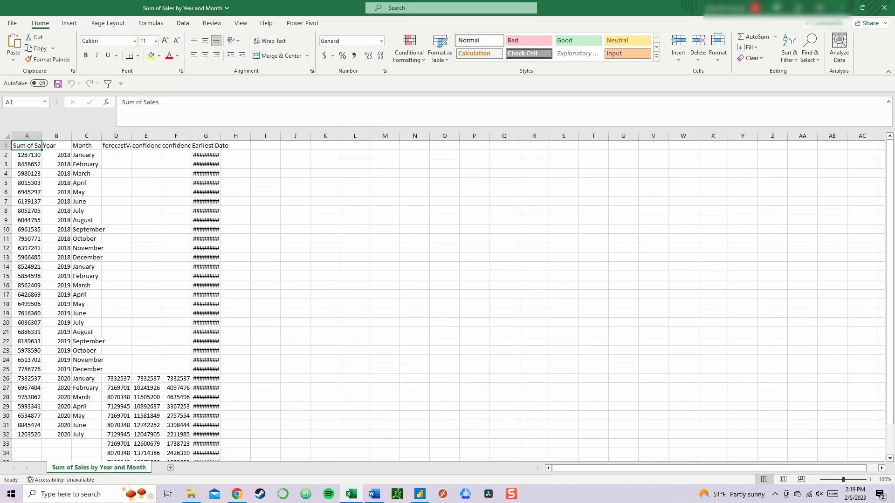
click(7, 135)
double_click(40, 136)
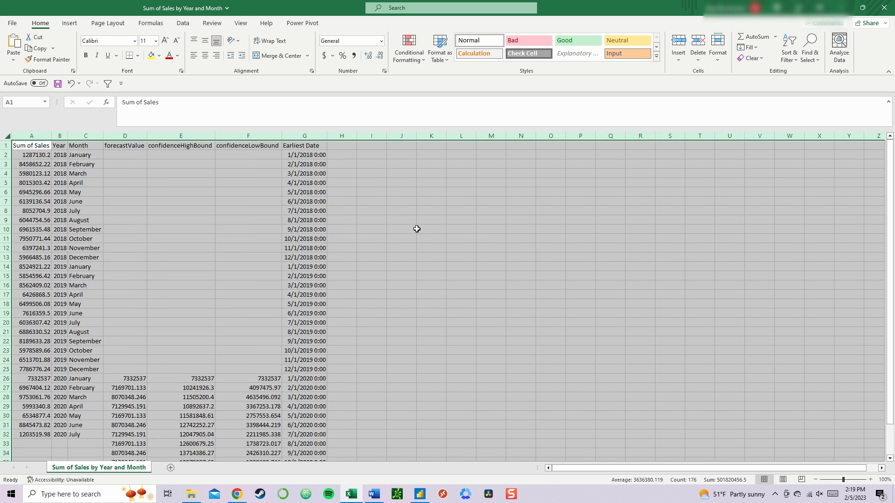
Look through the exported rows and examine the Sum of Sales, Year and Month columns
scroll(377, 229, down, 3)
scroll(376, 228, up, 3)
click(205, 232)
click(28, 136)
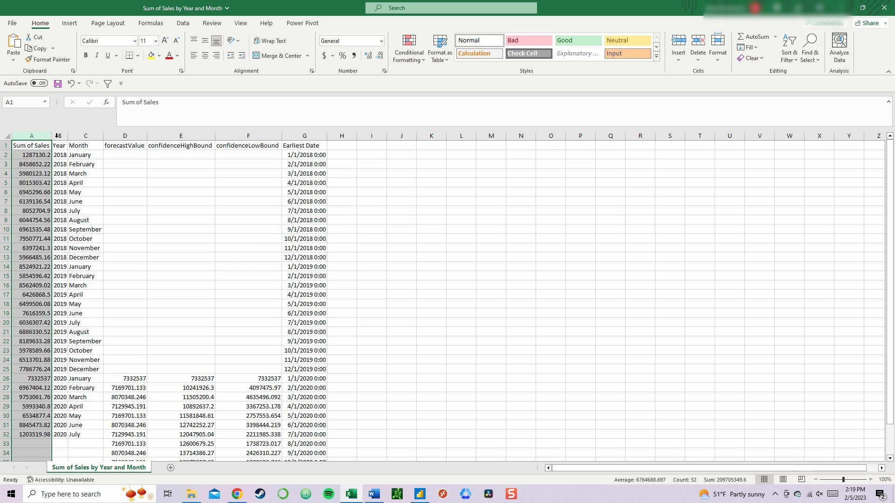
drag(58, 135, 92, 138)
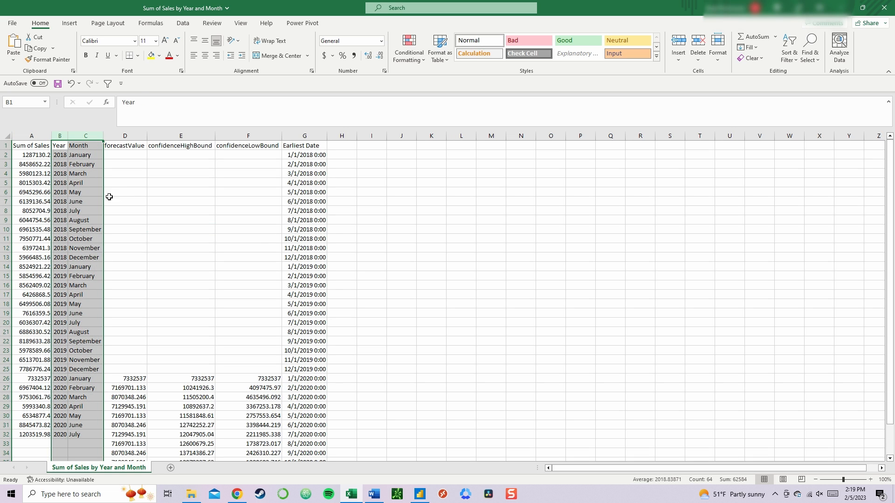
click(145, 227)
Examine the forecastValue, confidenceHighBound and confidenceLowBound columns down to the last forecast row
click(131, 136)
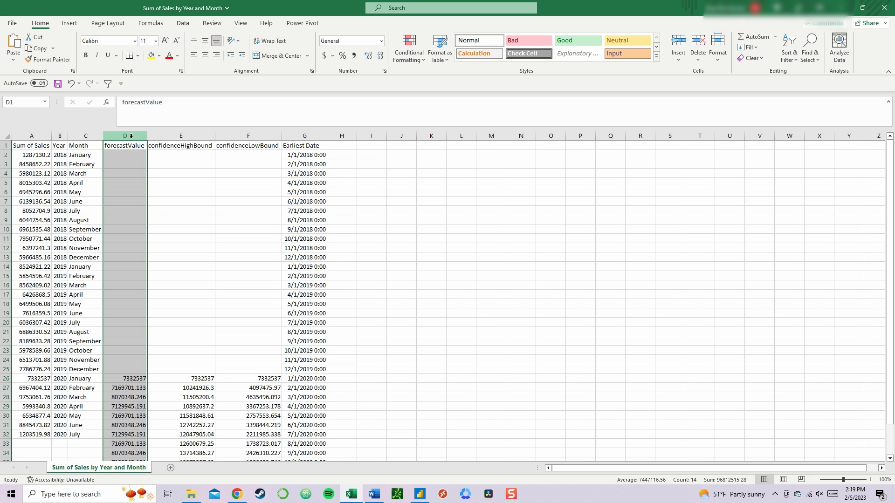
scroll(161, 267, down, 3)
scroll(161, 266, up, 3)
click(179, 136)
click(267, 135)
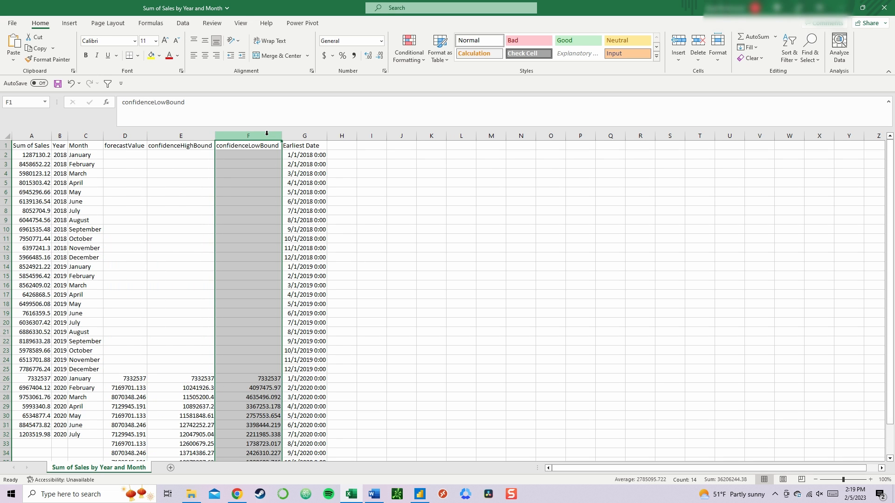
scroll(253, 302, down, 2)
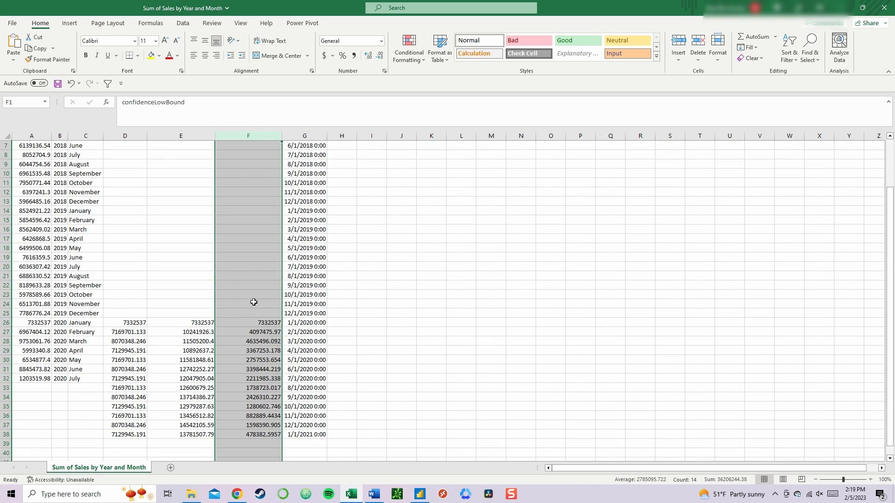
scroll(253, 302, up, 2)
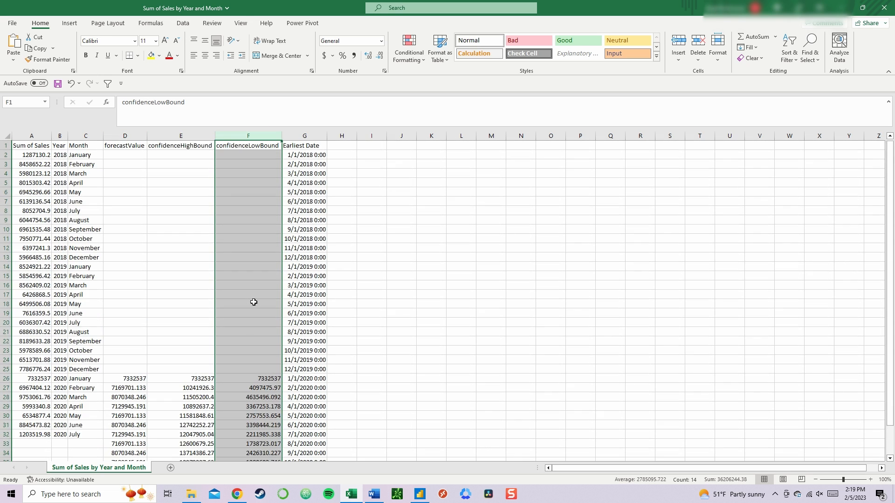
click(166, 334)
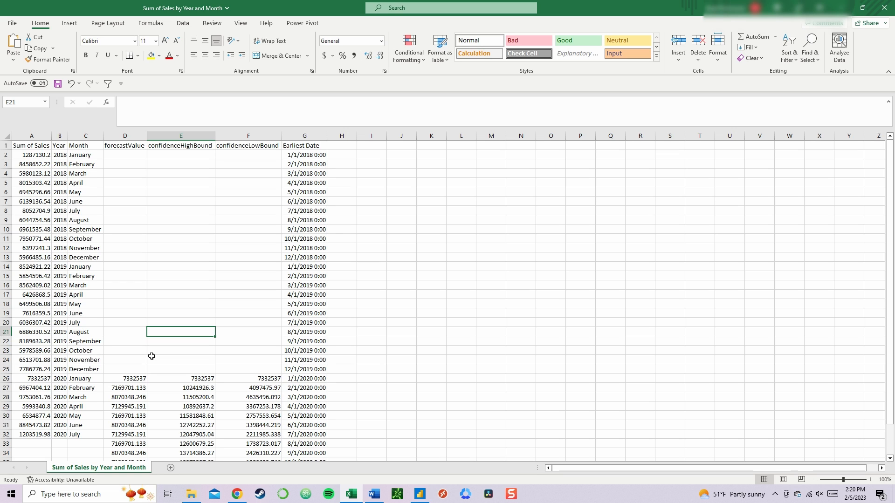
scroll(151, 356, down, 3)
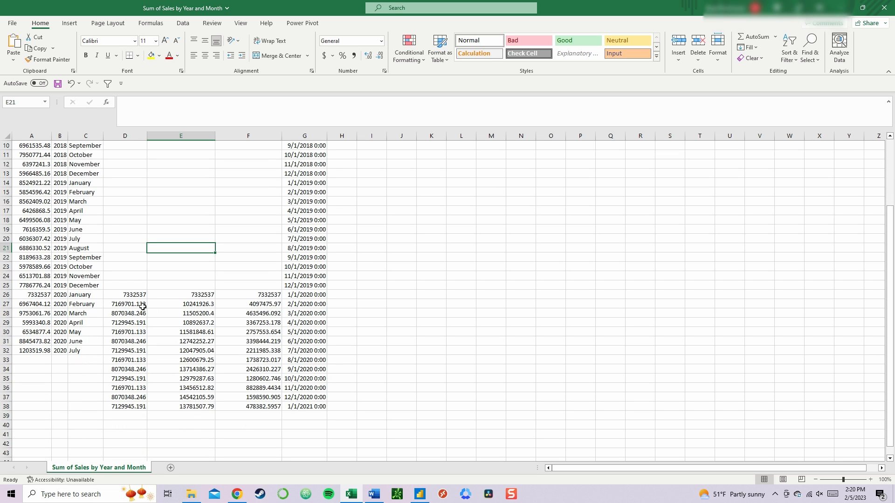